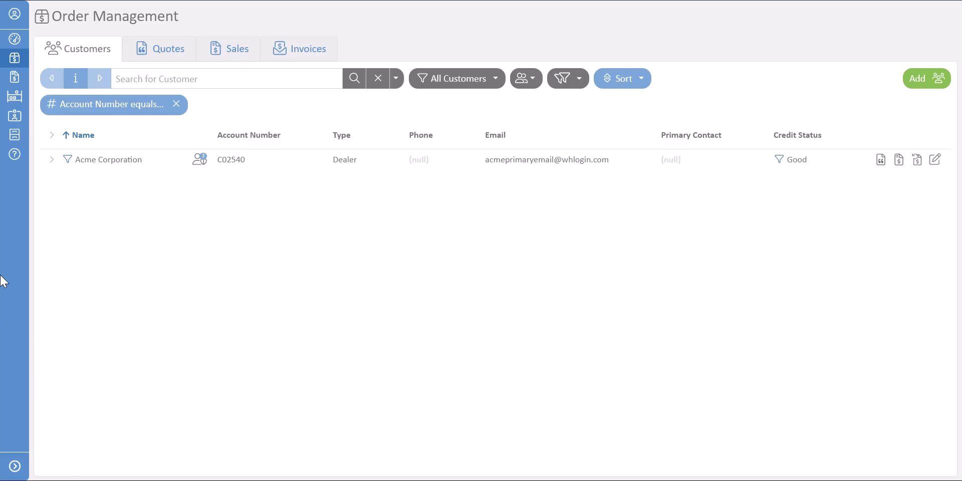
- Open Order Management and examine the customer list's search, customer type, active status, additional filter and sort options
mouse_move(21, 75)
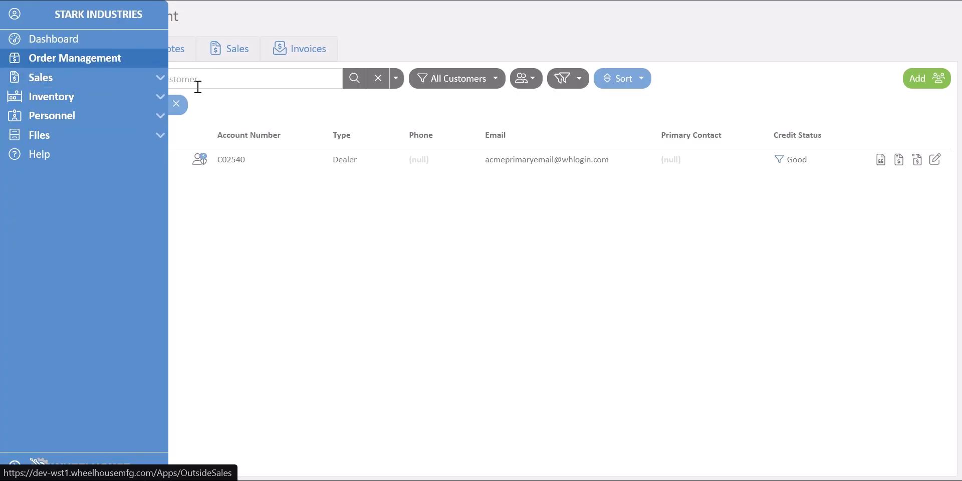
click(81, 60)
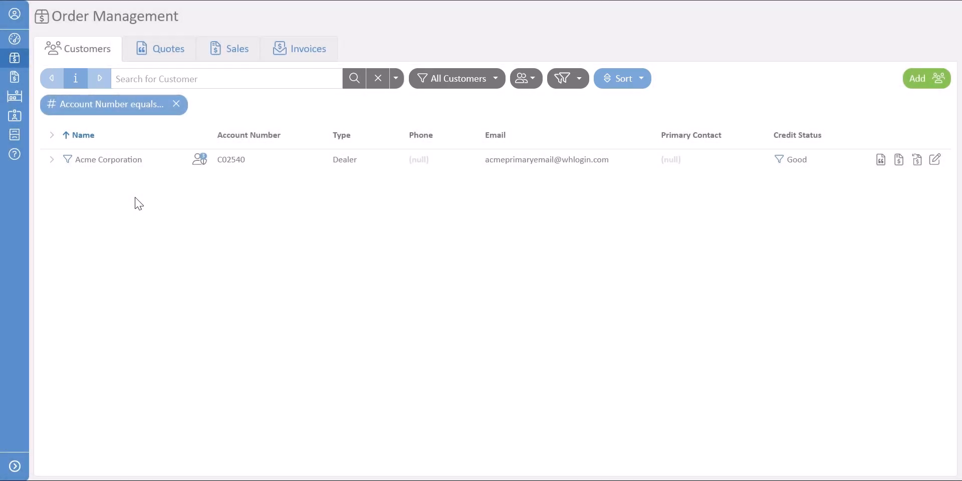
click(206, 79)
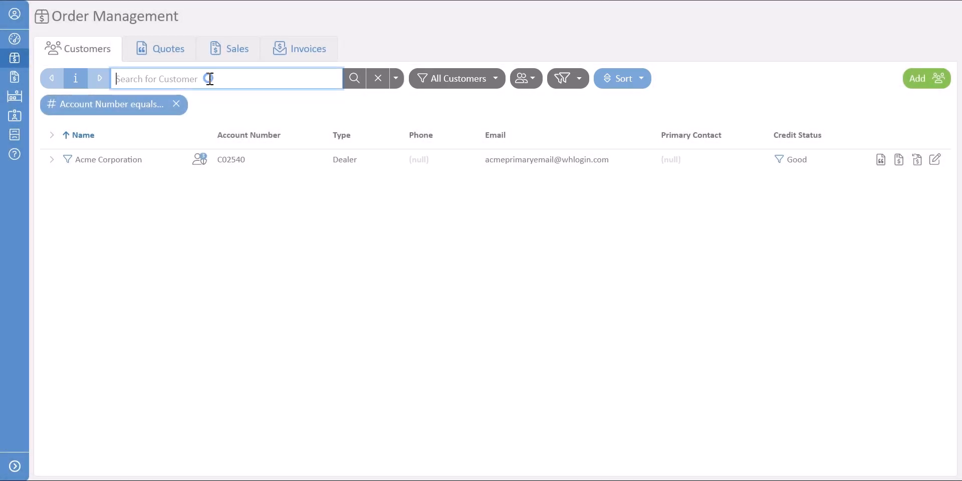
click(467, 83)
click(530, 84)
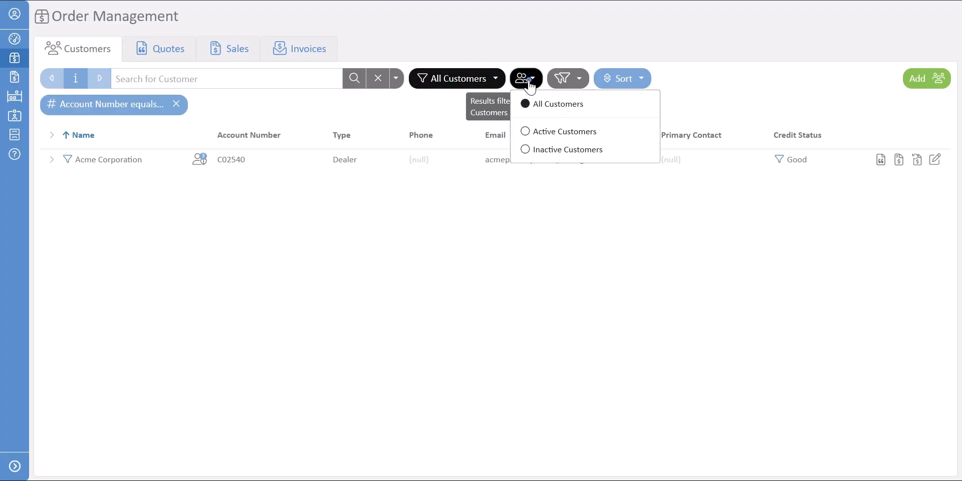
click(566, 82)
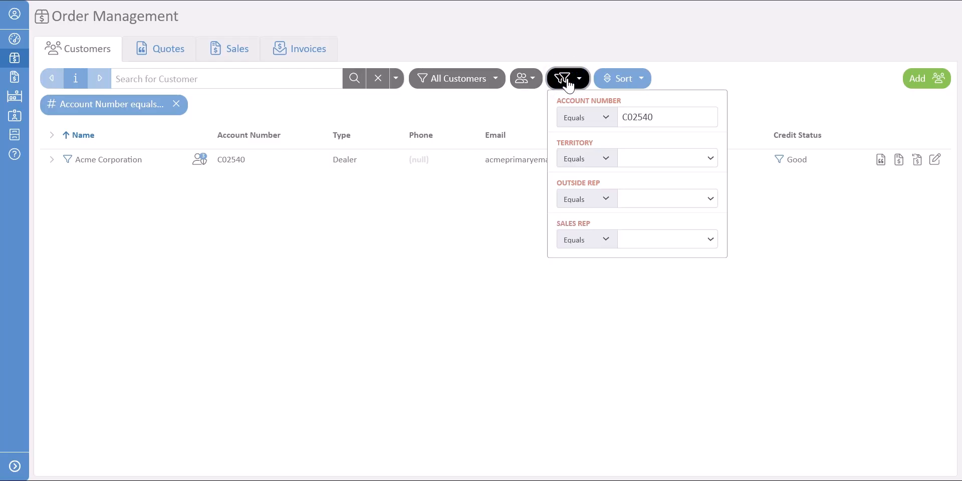
click(625, 82)
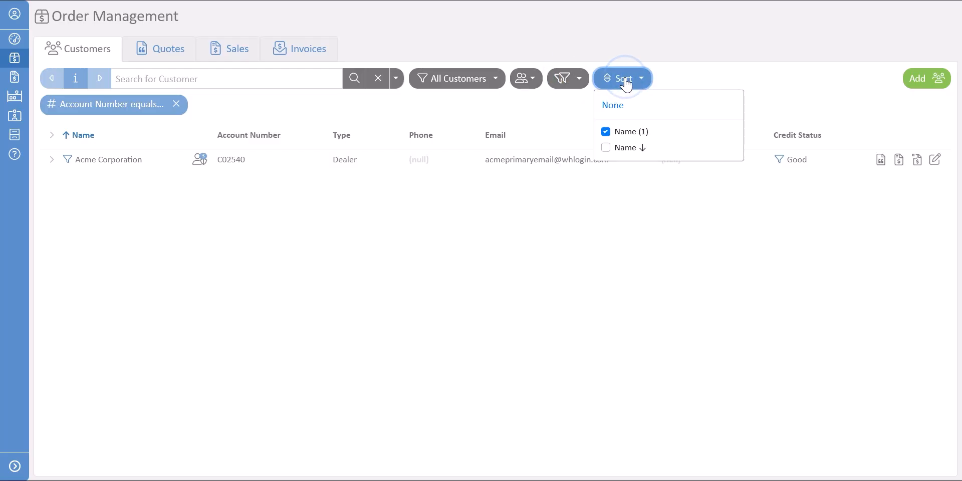
click(626, 83)
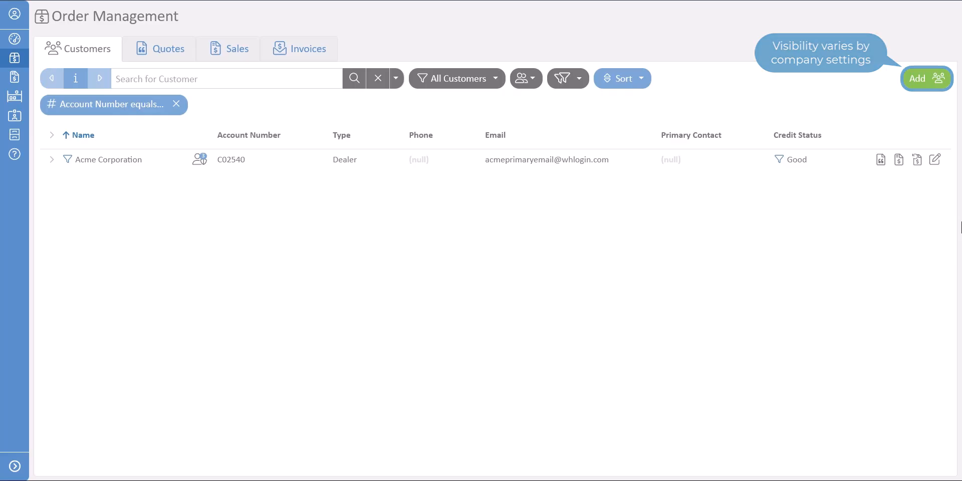
- Search existing customers for "bike" while adding a customer, and dismiss the suggestions without adding one
click(923, 79)
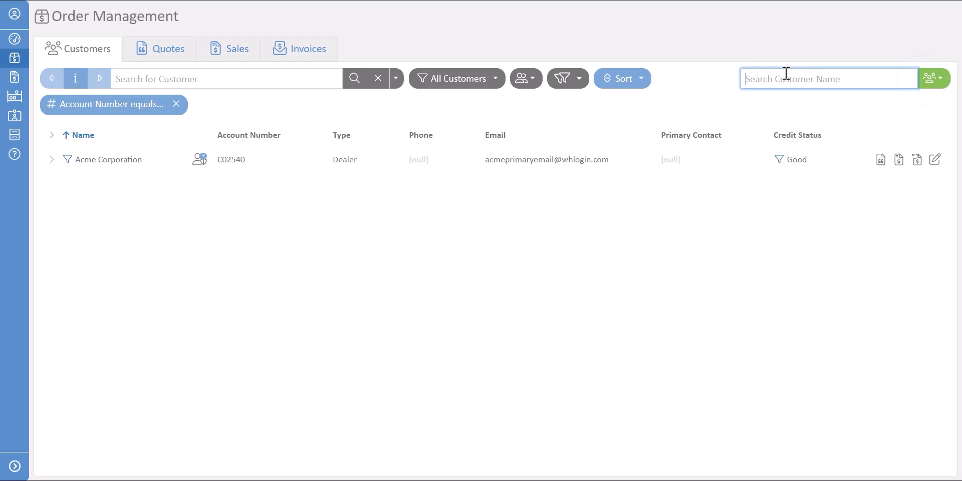
text(bike)
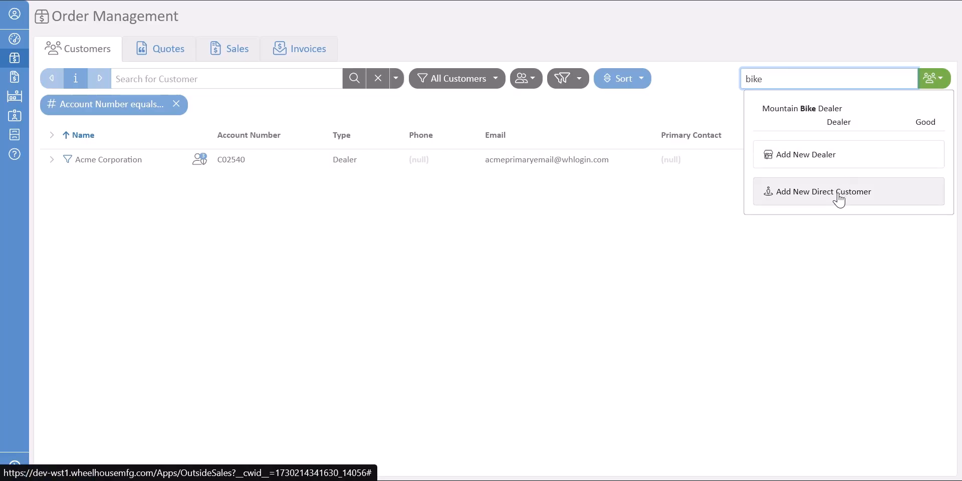
click(820, 243)
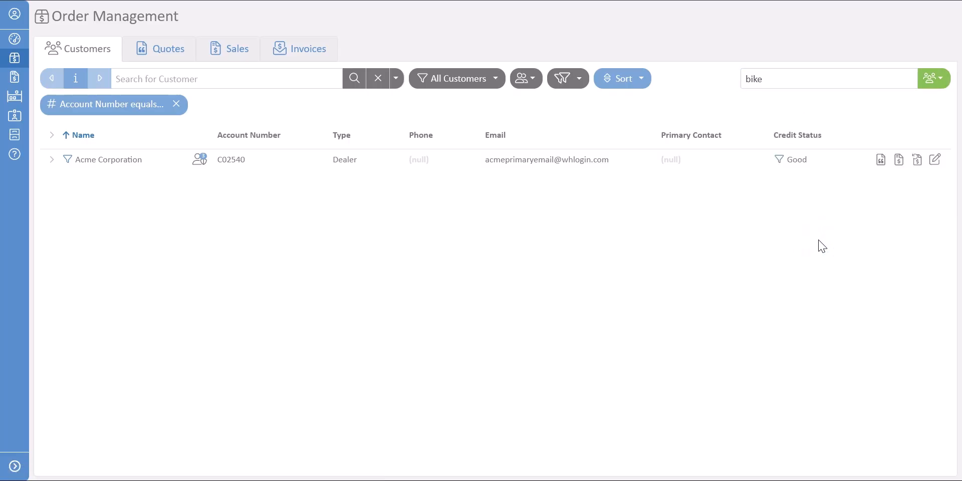
- Open the Acme Corporation dealer record for editing, review its details, and close it as done
click(935, 161)
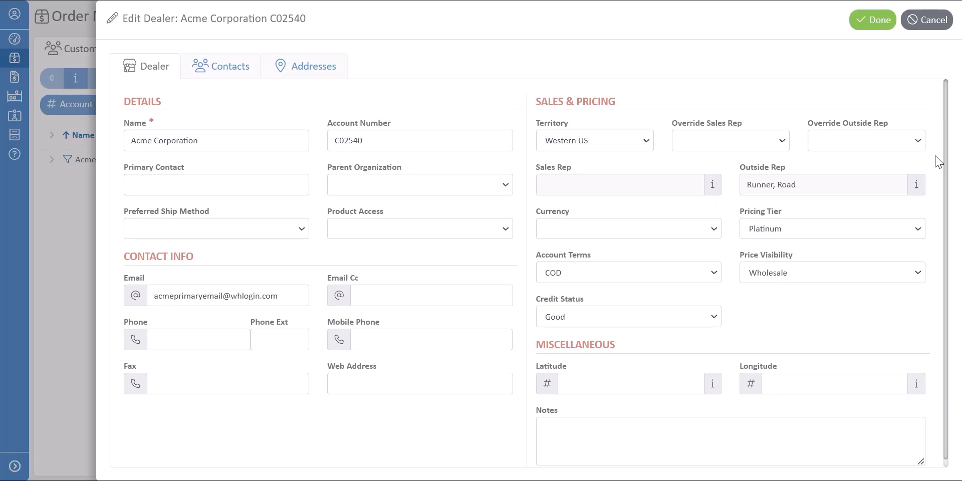
click(874, 21)
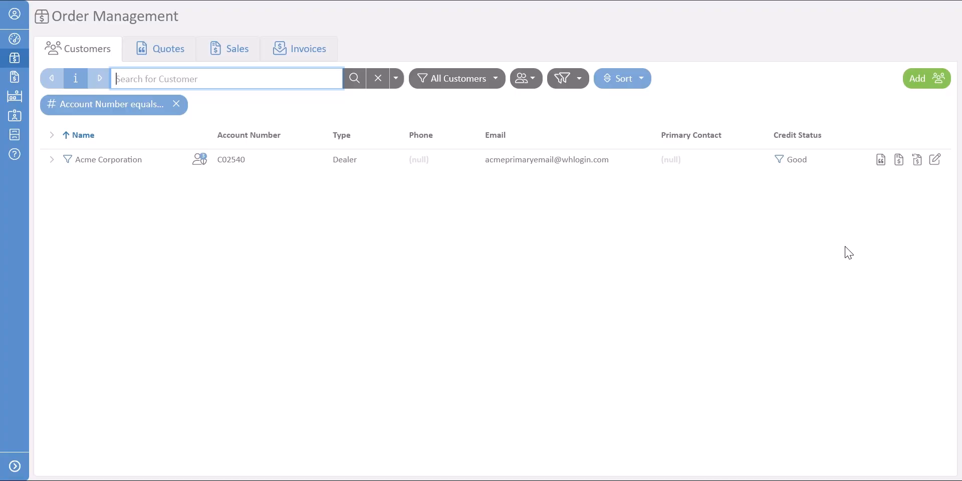
- Create a new quote for the customer Acme Corporation
click(161, 51)
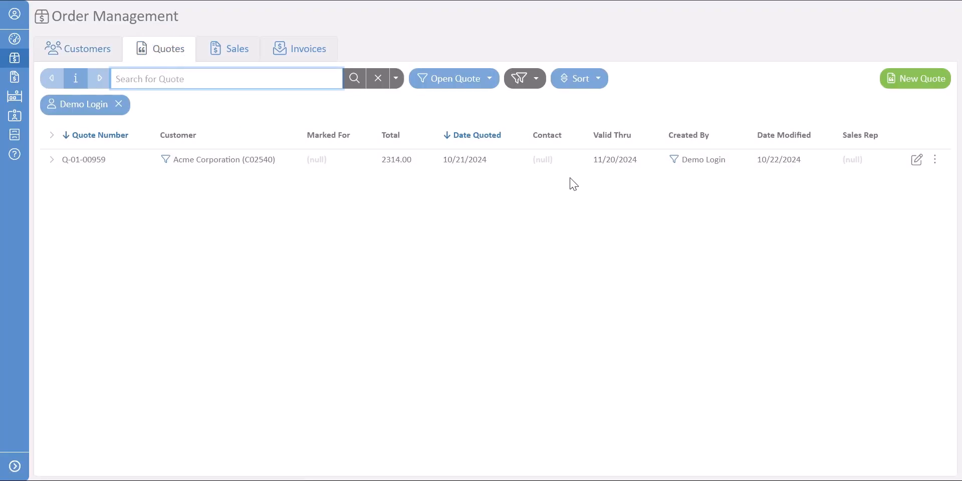
click(904, 79)
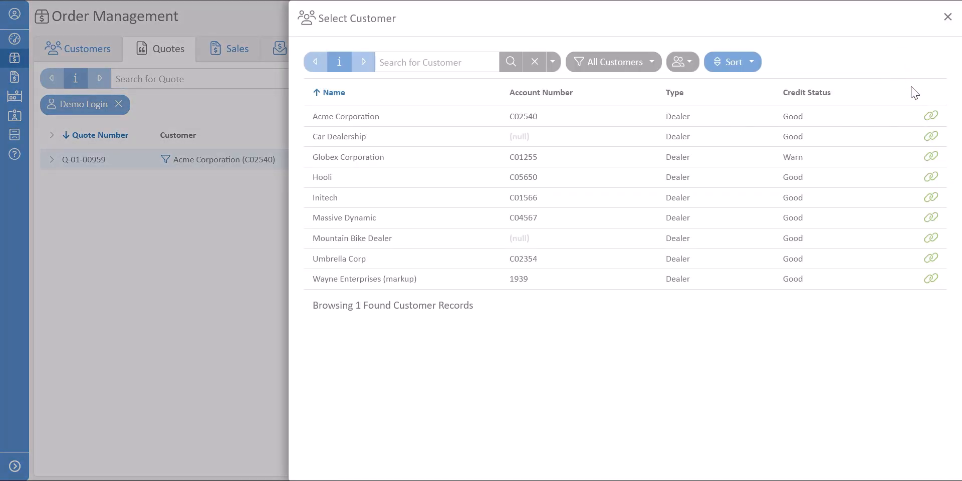
click(930, 116)
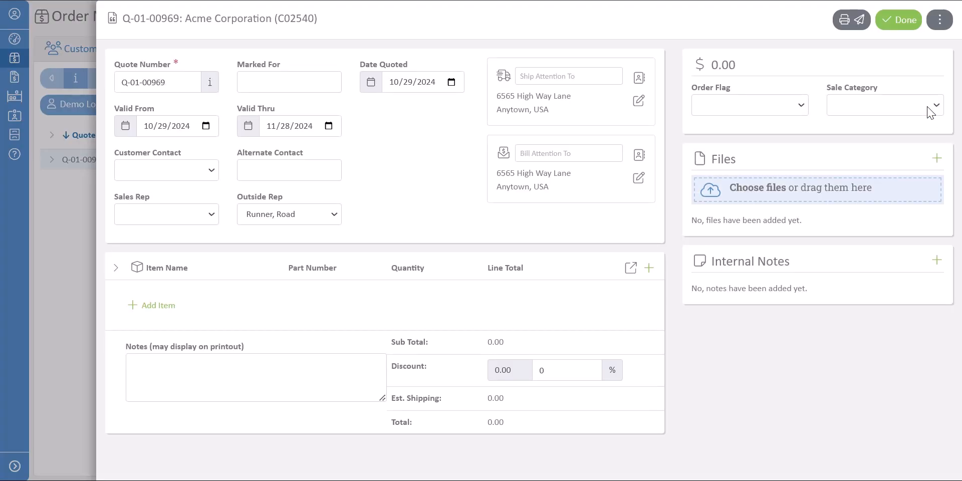
- Add an MT Mountain Bike from the Bikes category to the quote and open its configuration
click(146, 310)
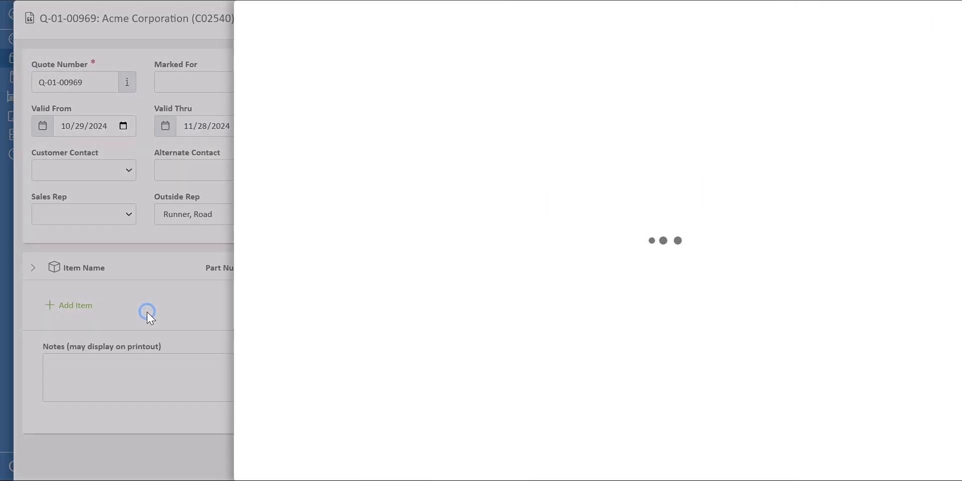
click(517, 379)
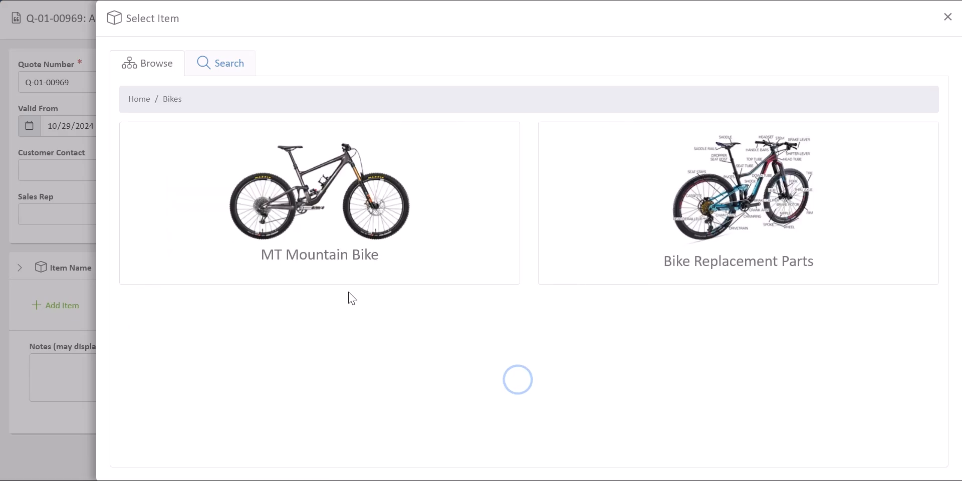
click(333, 235)
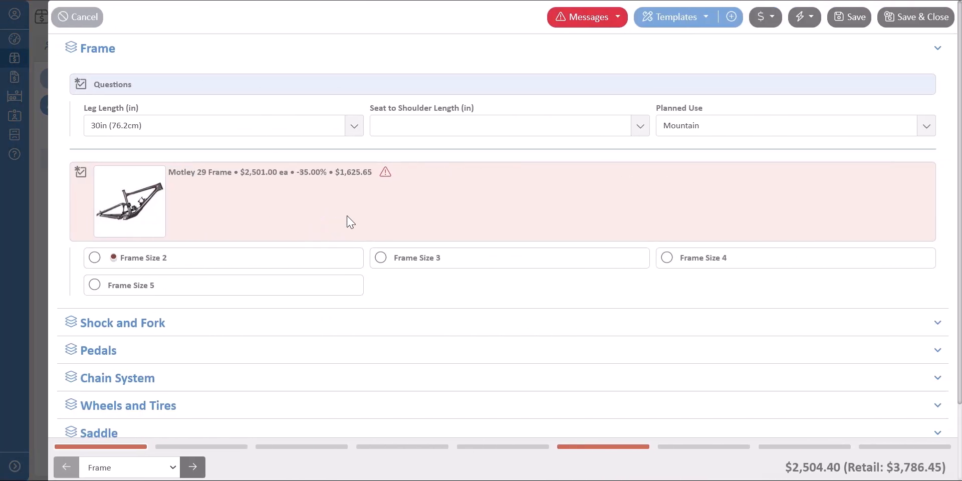
- Set the bike frame's leg length to 37in (94.0cm) and seat to shoulder length to 22in (55.9cm)
click(354, 126)
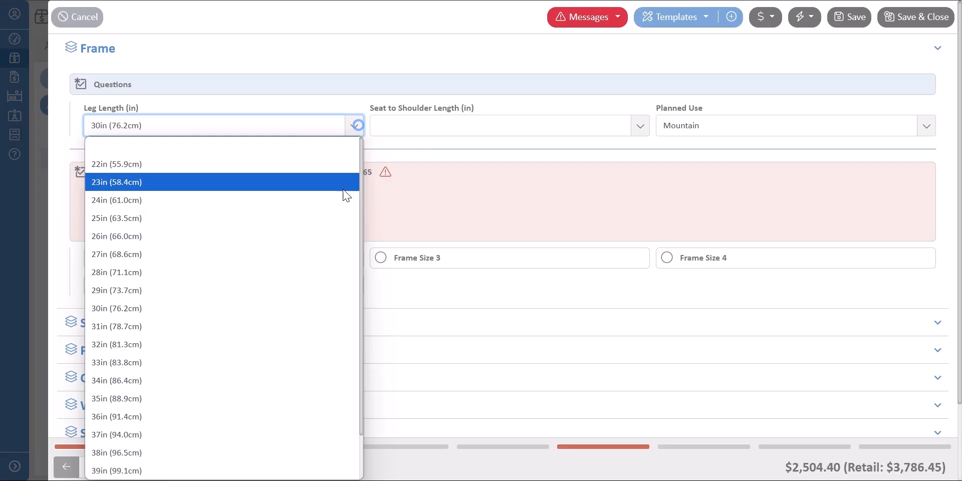
click(292, 434)
click(480, 124)
click(442, 235)
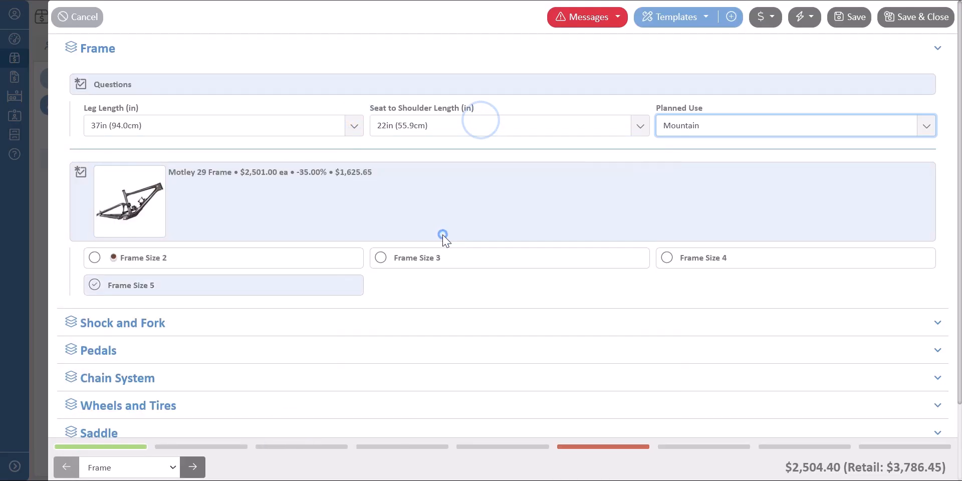
- Resolve the missing saddle selection by choosing the Motley Expert saddle, and save and close the bike configuration
click(587, 21)
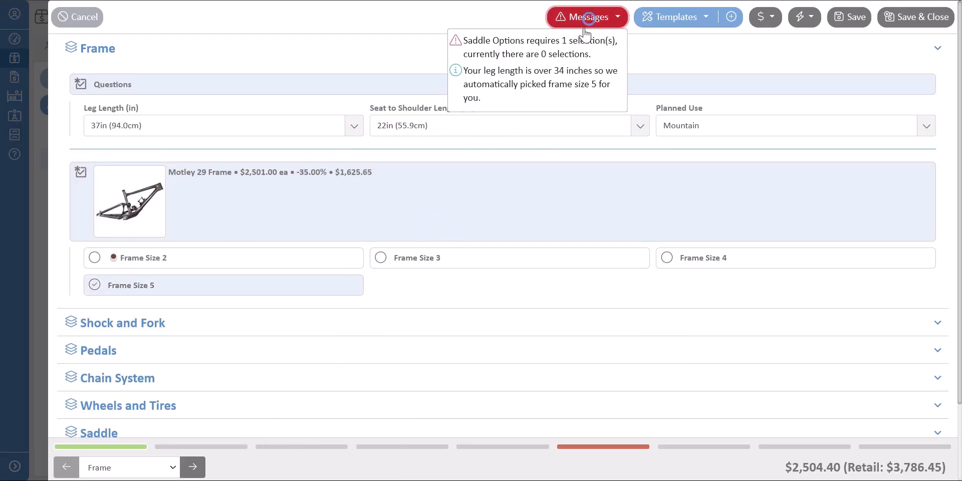
click(555, 49)
click(275, 277)
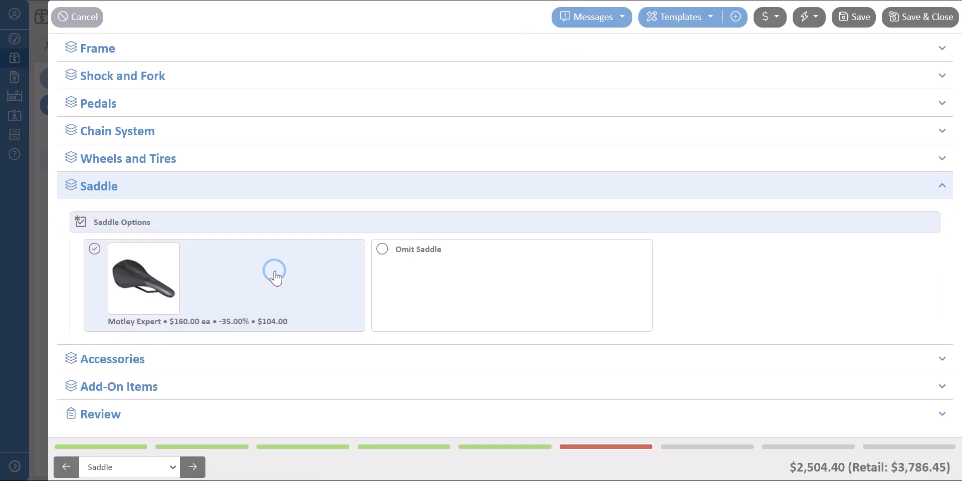
click(920, 17)
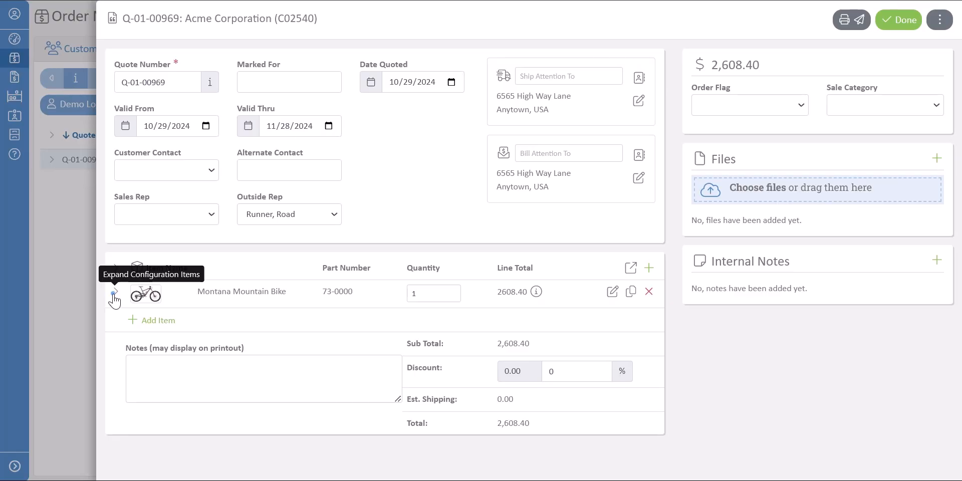
- Expand the Montana Mountain Bike line in the quote and review its configuration items and totals
click(115, 293)
scroll(229, 349, down, 10)
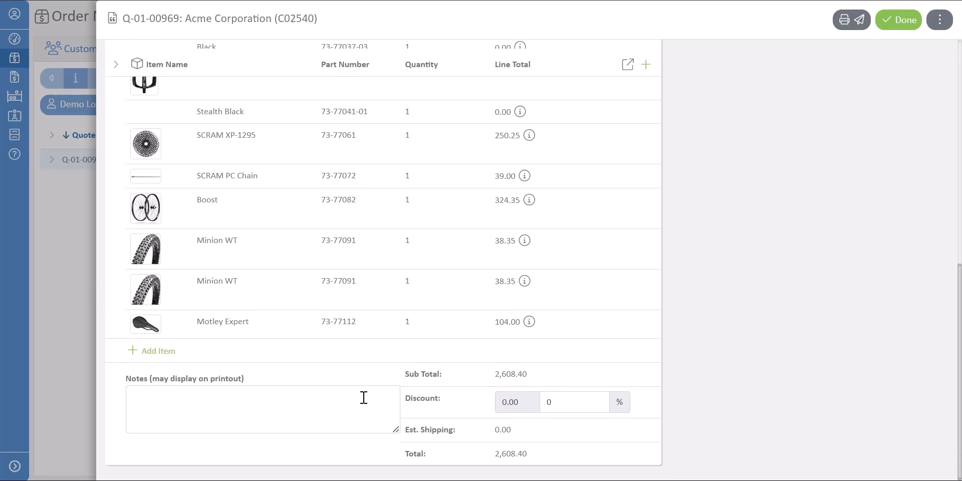
scroll(364, 397, up, 10)
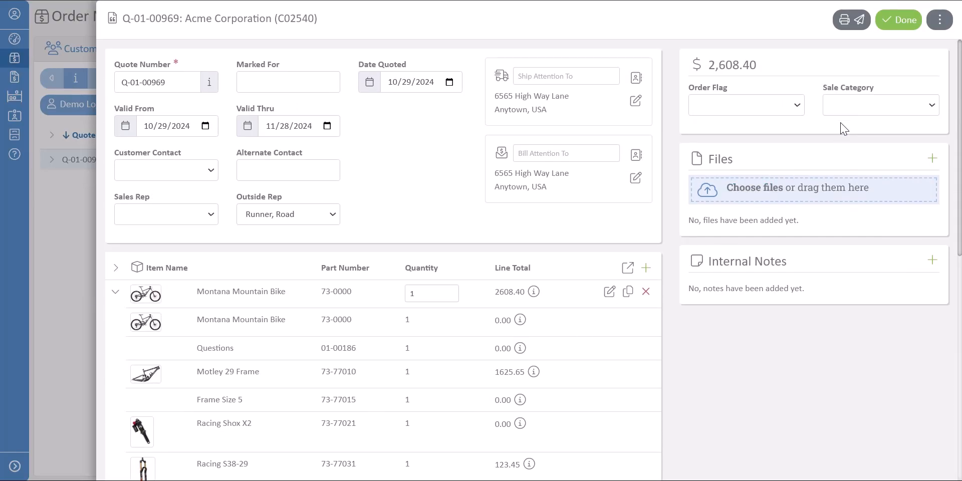
- Preview the quote's printout, review the email form with the attached PDF, and close the form without sending
click(849, 20)
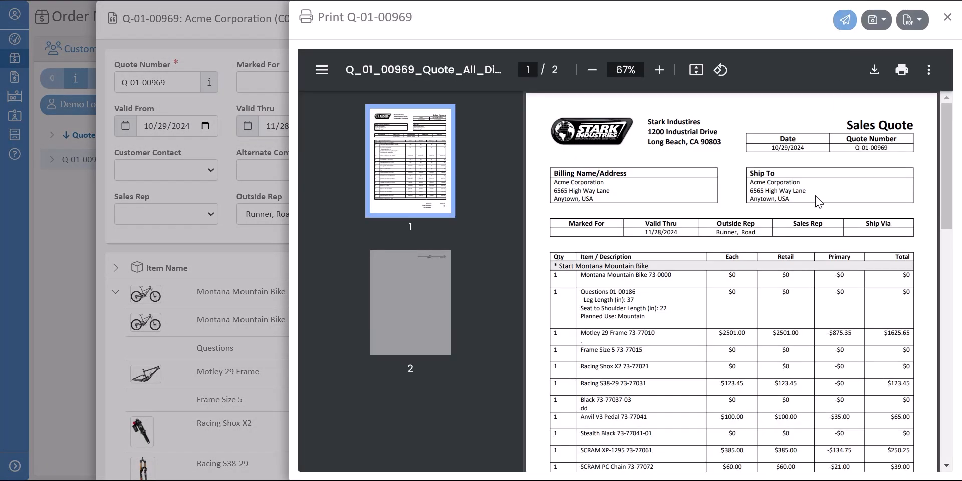
click(844, 19)
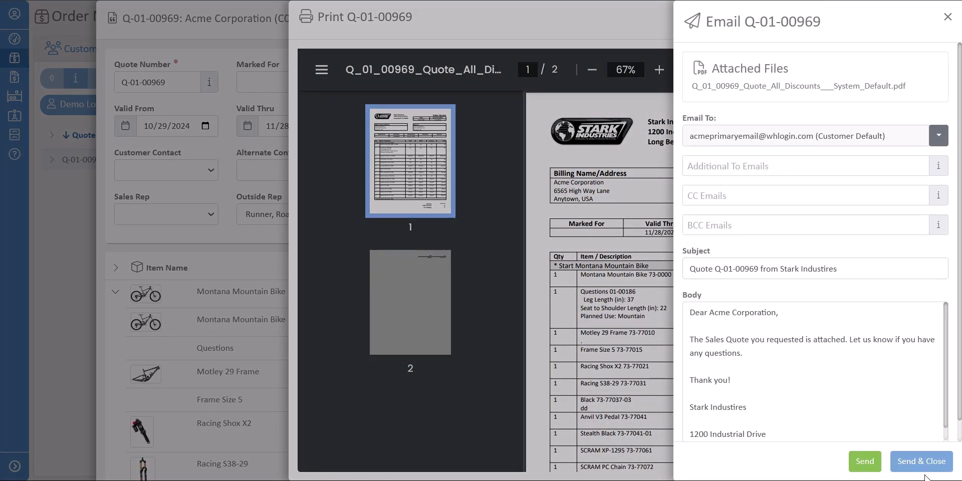
click(948, 19)
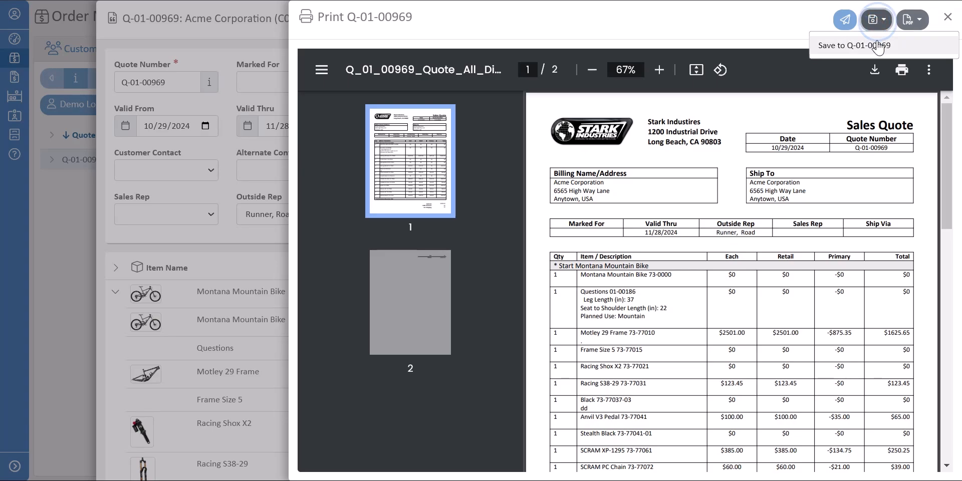
- Save a copy of the printout to the quote's files and close the print preview
click(876, 46)
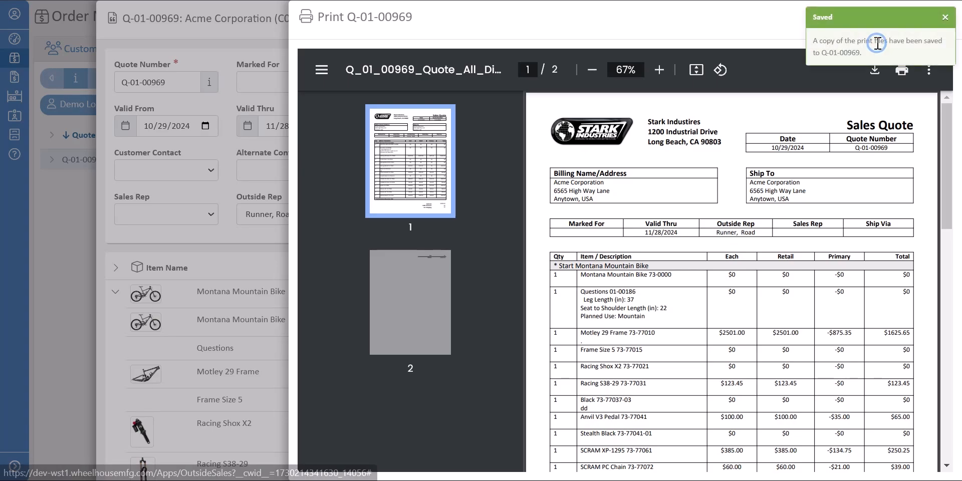
click(945, 18)
click(947, 18)
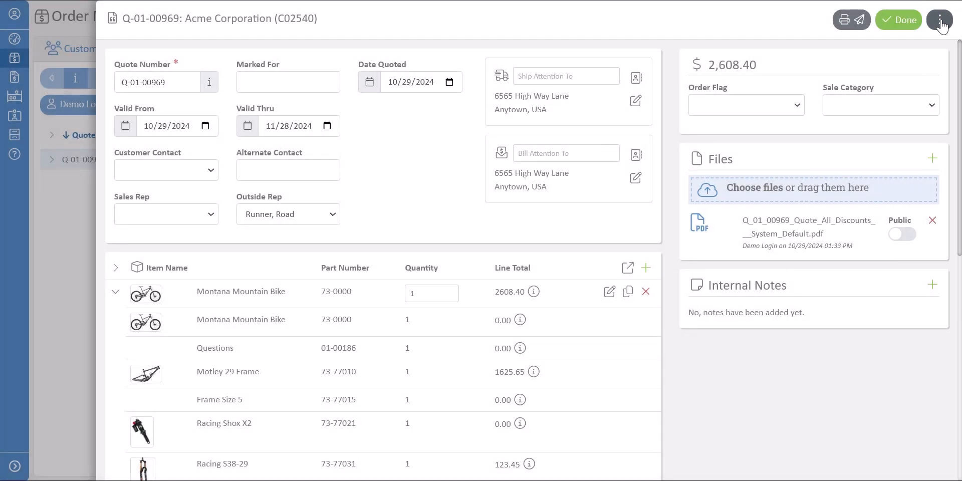
- Review the quote's additional actions and order details, and finish editing the quote
click(940, 23)
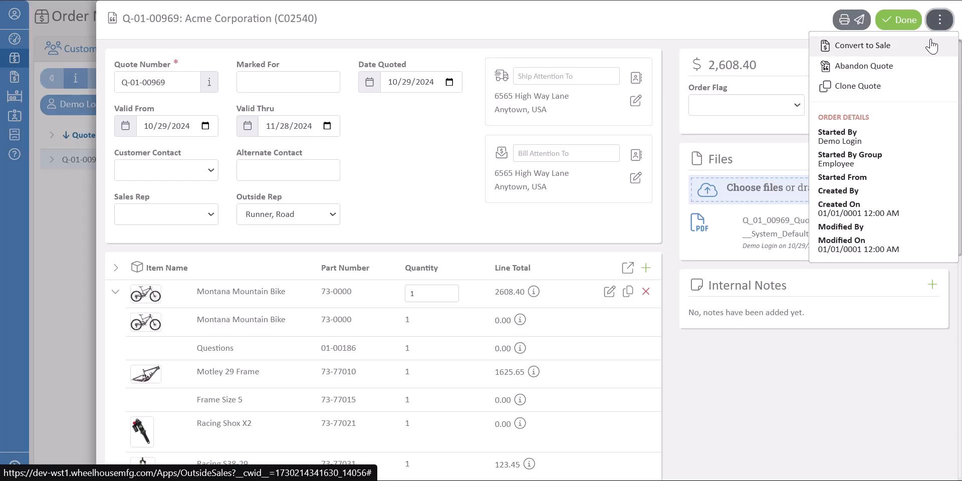
click(936, 21)
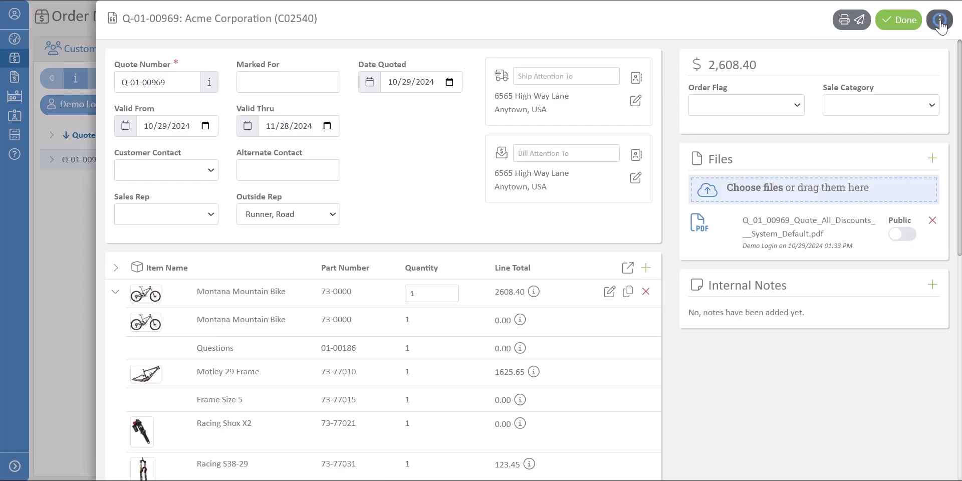
click(897, 21)
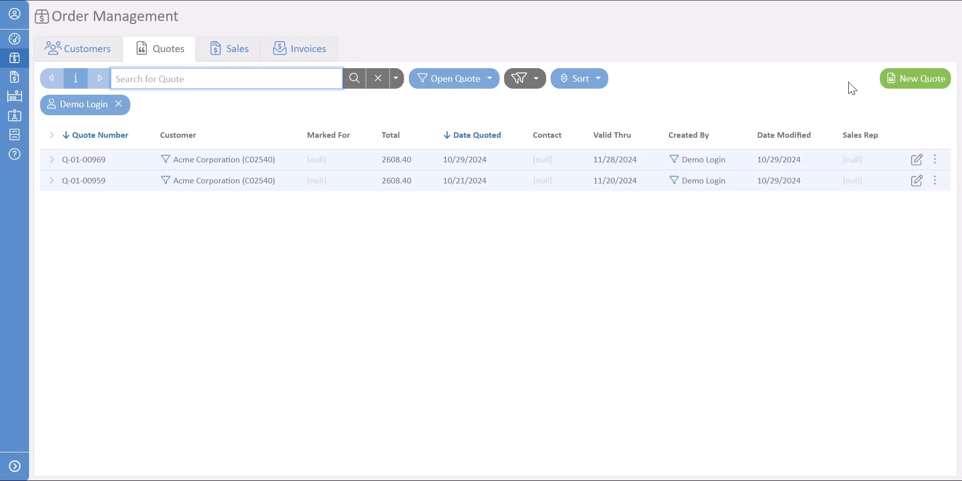
- Convert the 10/29/2024 Acme Corporation quote to an open sale, entering the customer's PO number and keeping the Close Quote option on
click(934, 160)
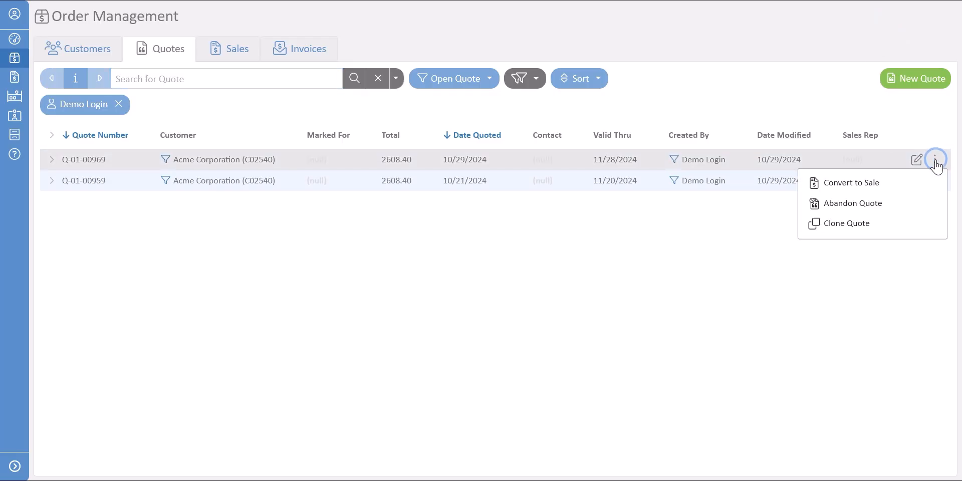
click(881, 190)
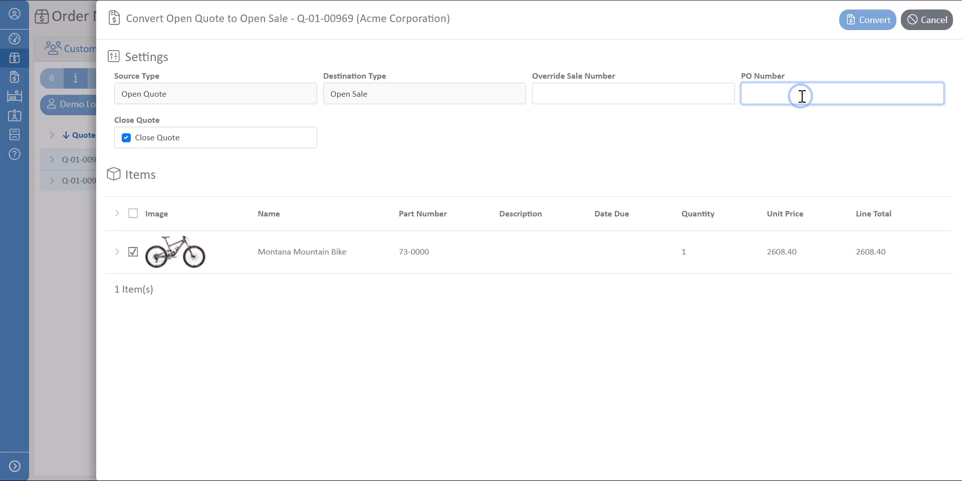
text(PO-4434)
click(854, 22)
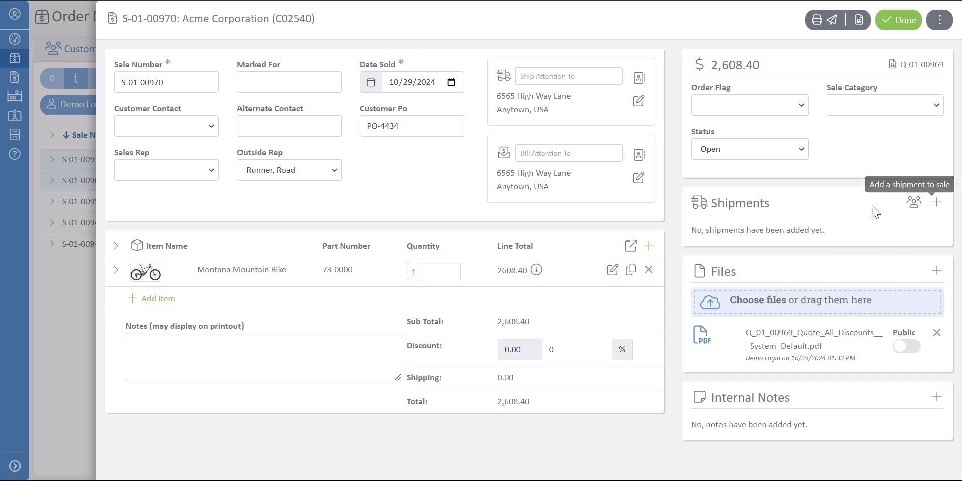
- Review the status options available for the new sale, leave it as Open, and finish editing the sale
click(782, 150)
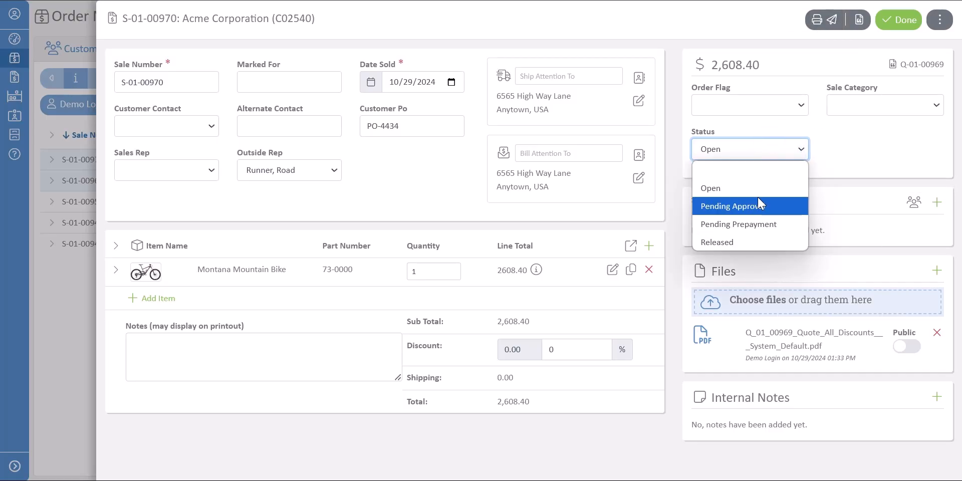
click(775, 149)
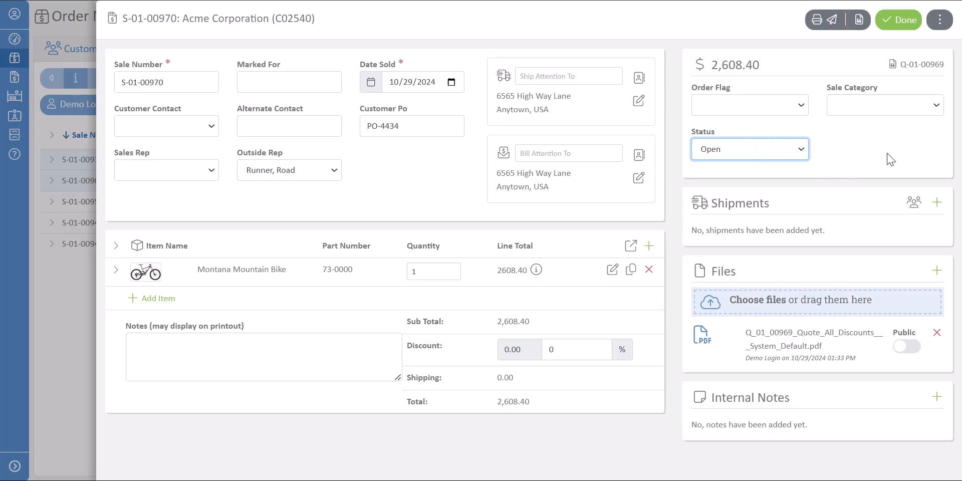
click(898, 21)
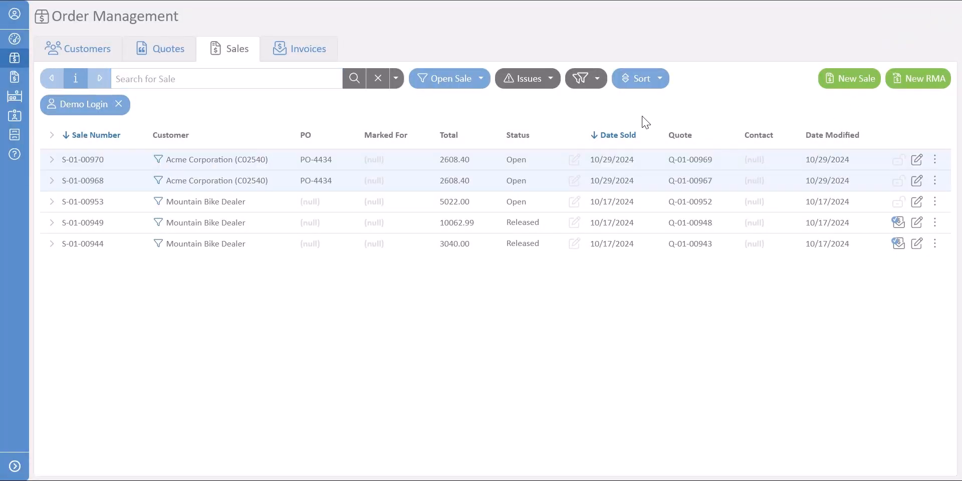
- Review the sale type filter options, keep Open Sale, and remove the Demo Login filter from the sales list
click(458, 80)
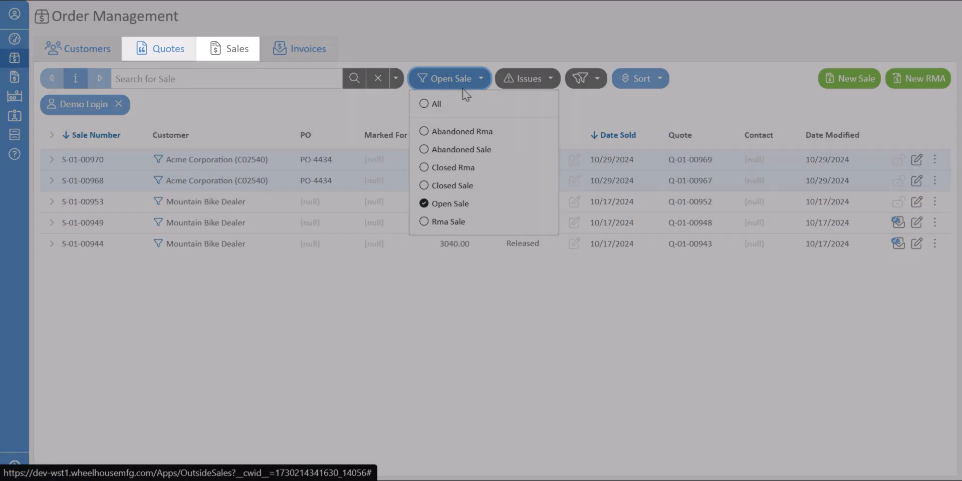
click(465, 84)
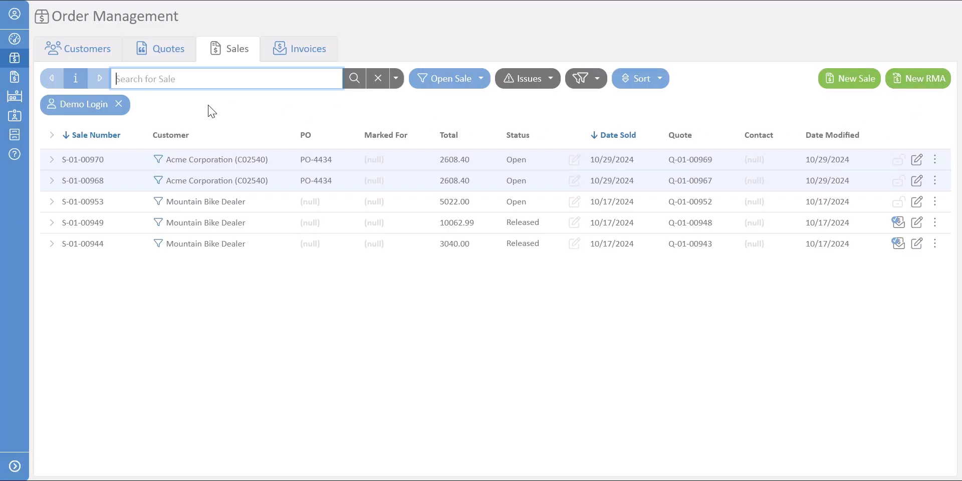
click(116, 103)
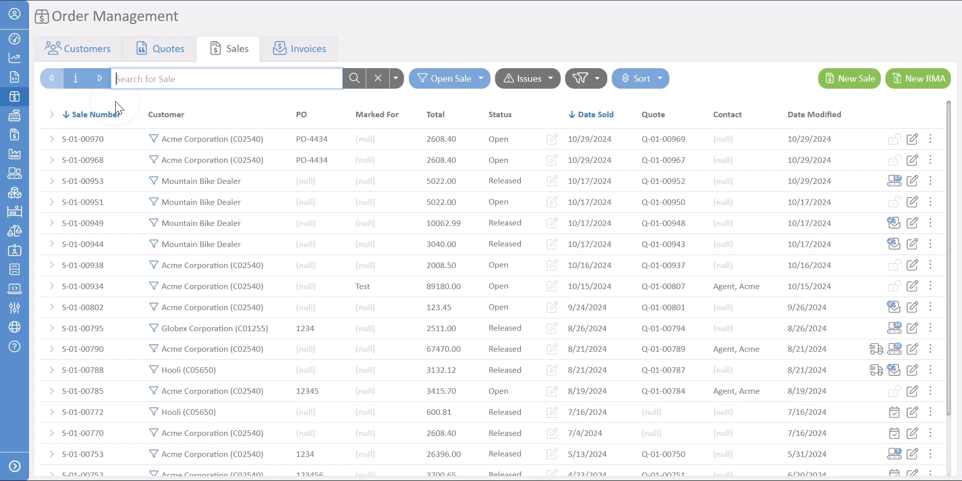
- Set the status of the newest Acme Corporation sale to Released directly in the sales list
mouse_move(895, 145)
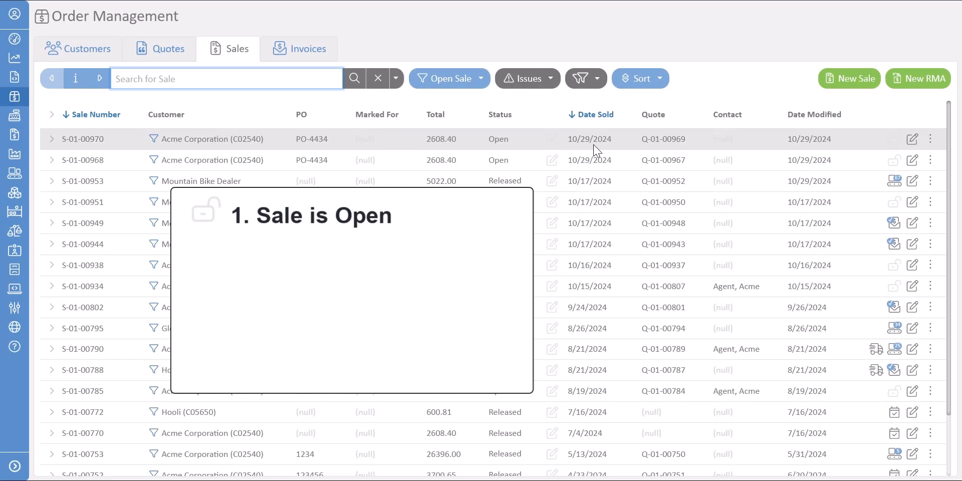
click(552, 142)
click(564, 162)
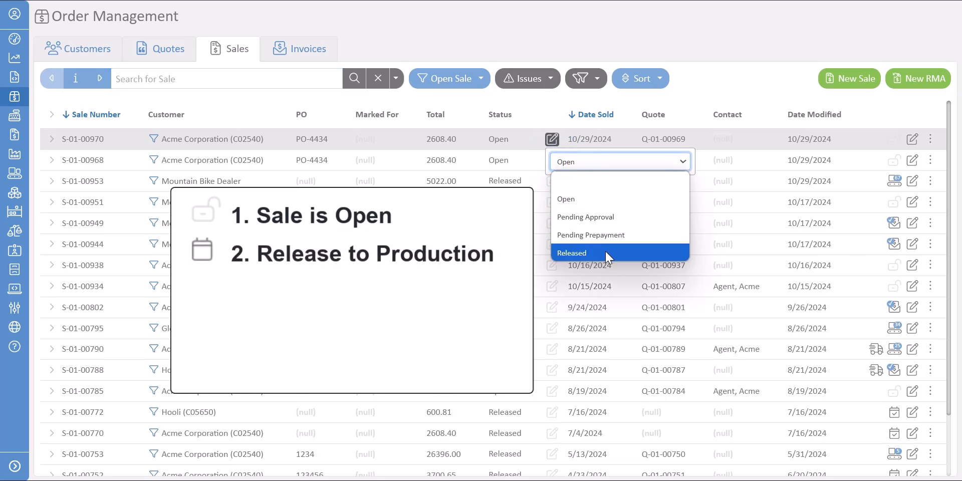
click(605, 252)
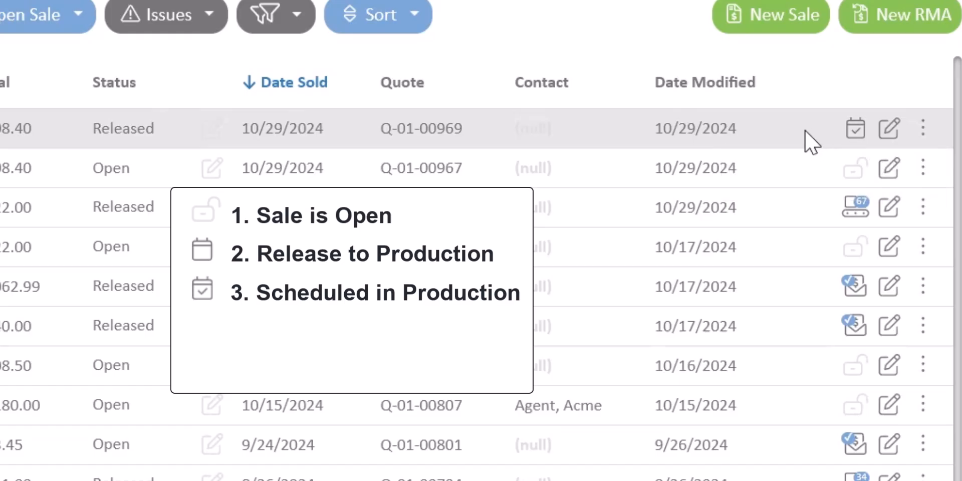
- Check the production progress of the released sale and the shipment details of the 8/21/2024 Acme Corporation sale
mouse_move(853, 136)
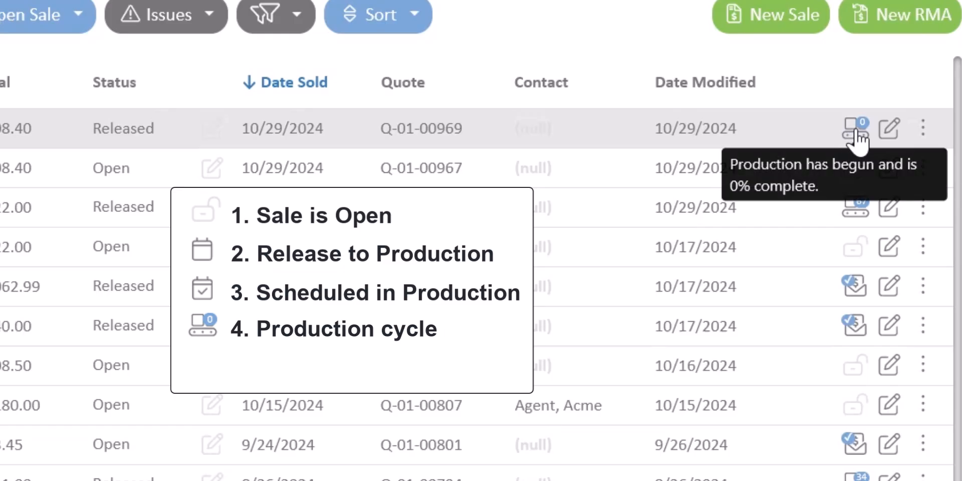
click(856, 134)
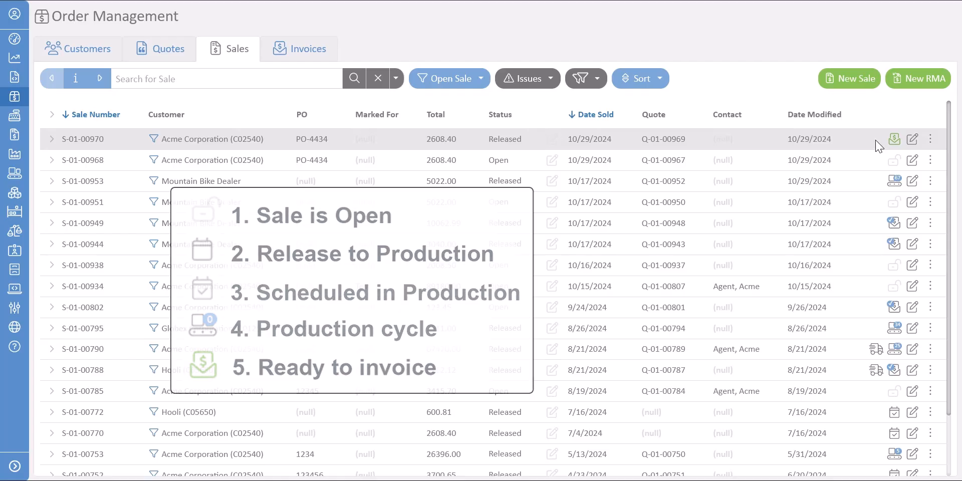
mouse_move(875, 349)
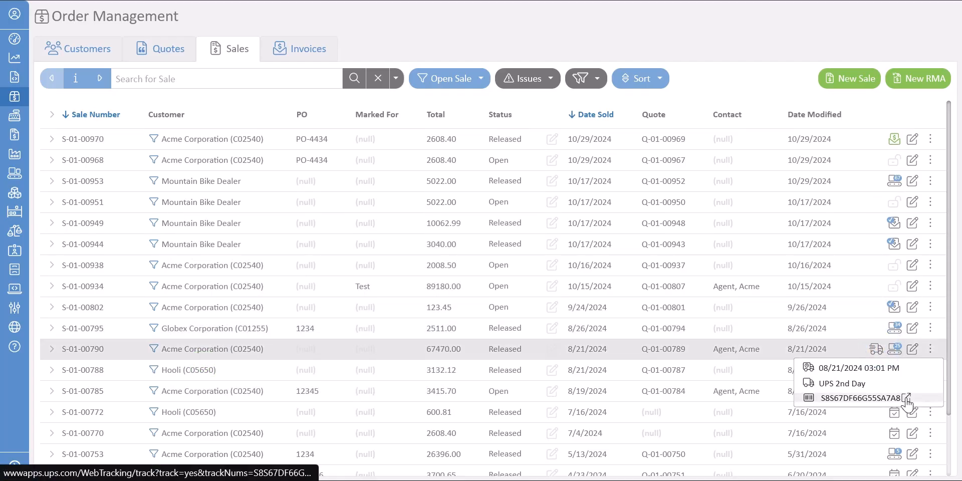
click(879, 347)
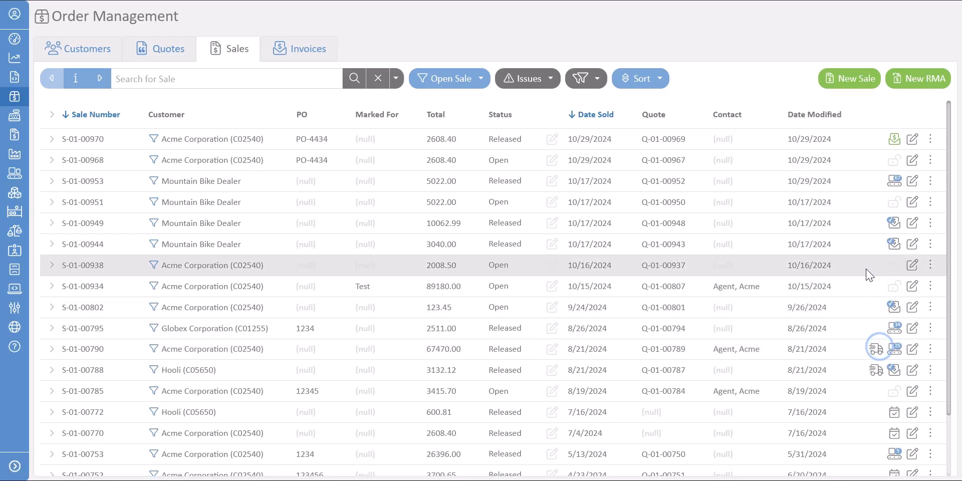
- Create an open invoice from the released Acme Corporation sale for one Montana Mountain Bike, with the Close Sale option on
click(929, 139)
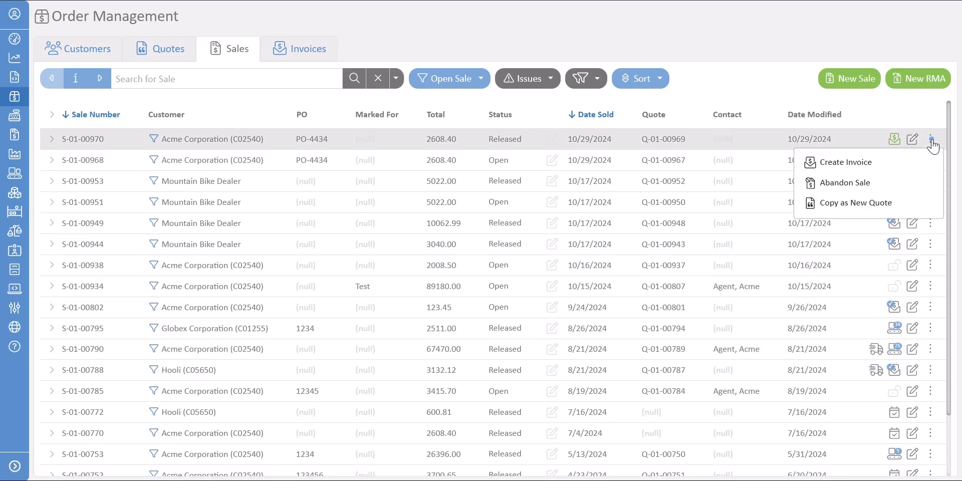
click(896, 169)
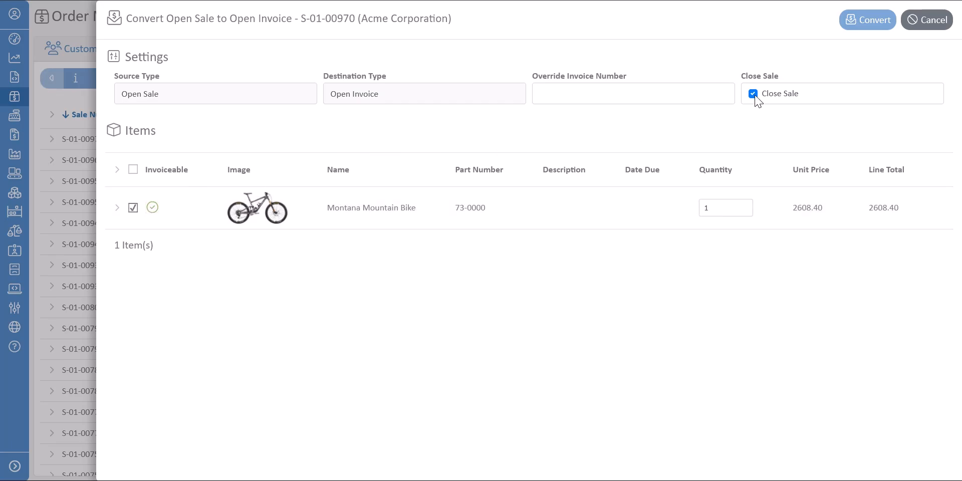
click(871, 28)
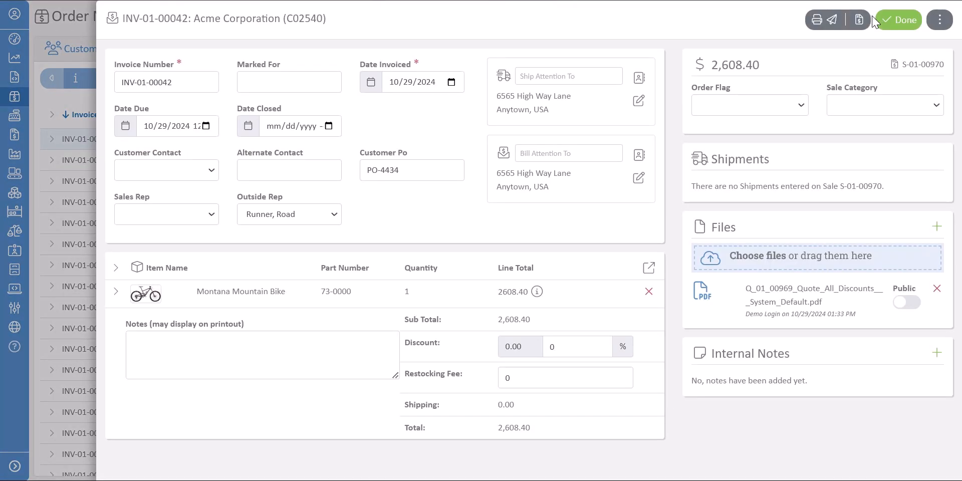
- Email the invoice's printout to the customer's default address, close the print preview, and finish editing the invoice
click(829, 23)
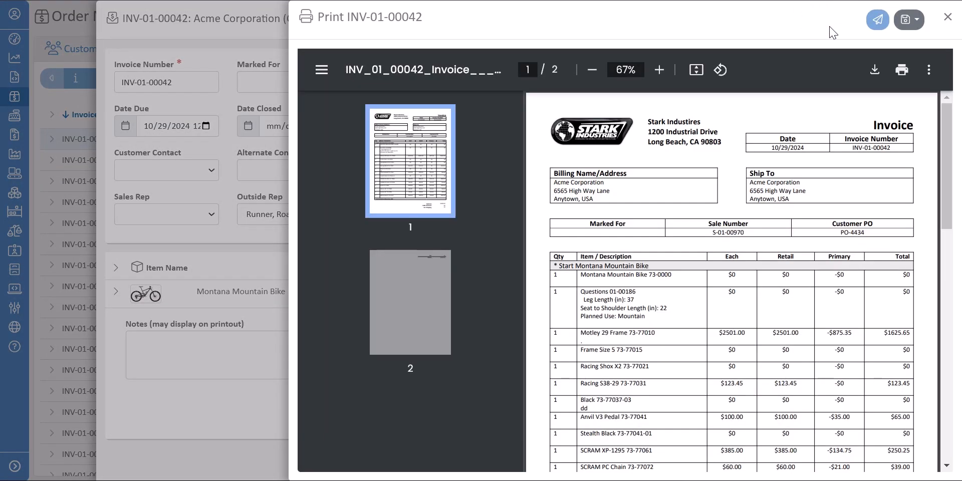
click(878, 20)
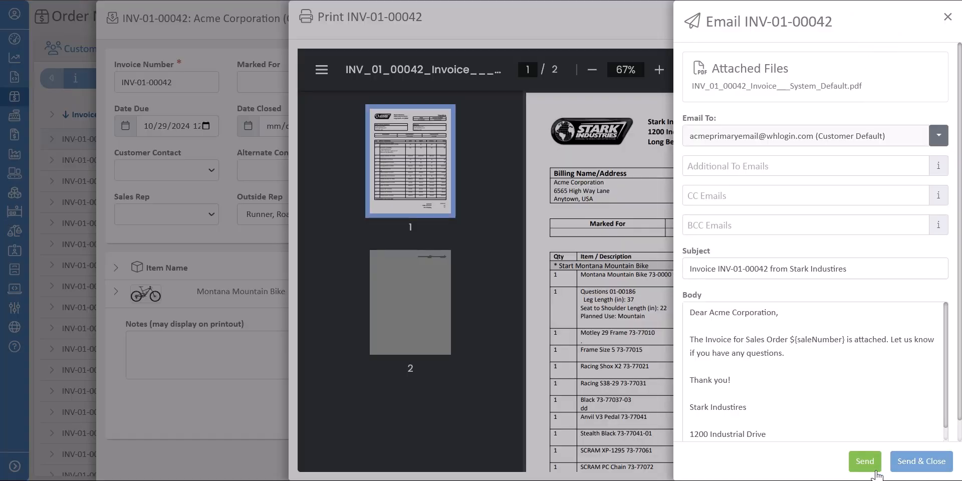
click(874, 469)
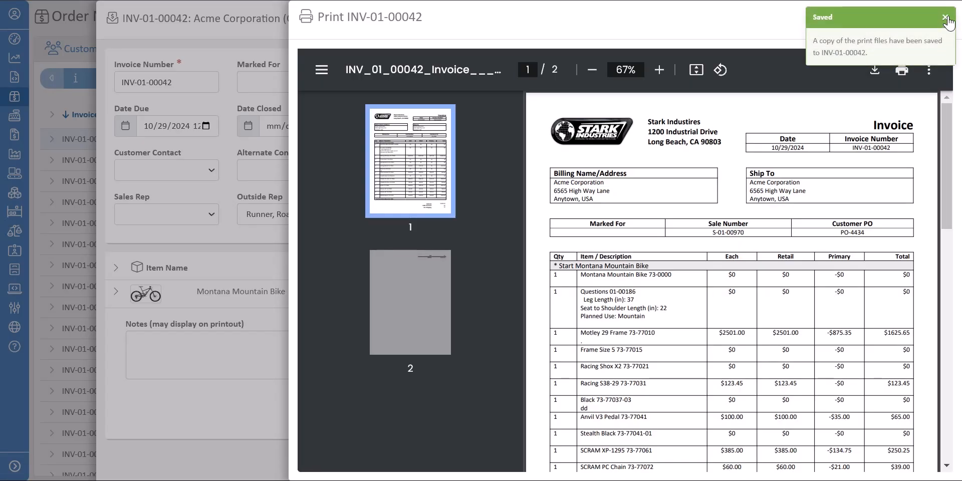
click(947, 18)
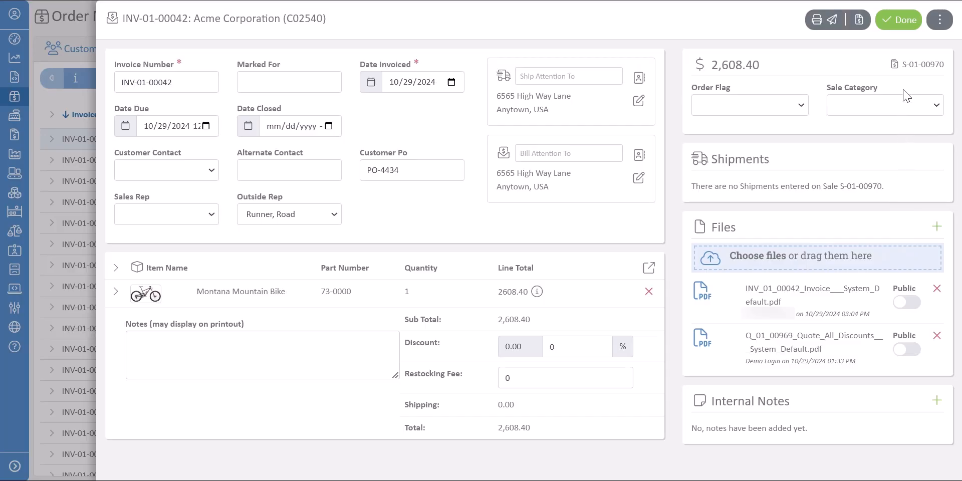
click(903, 21)
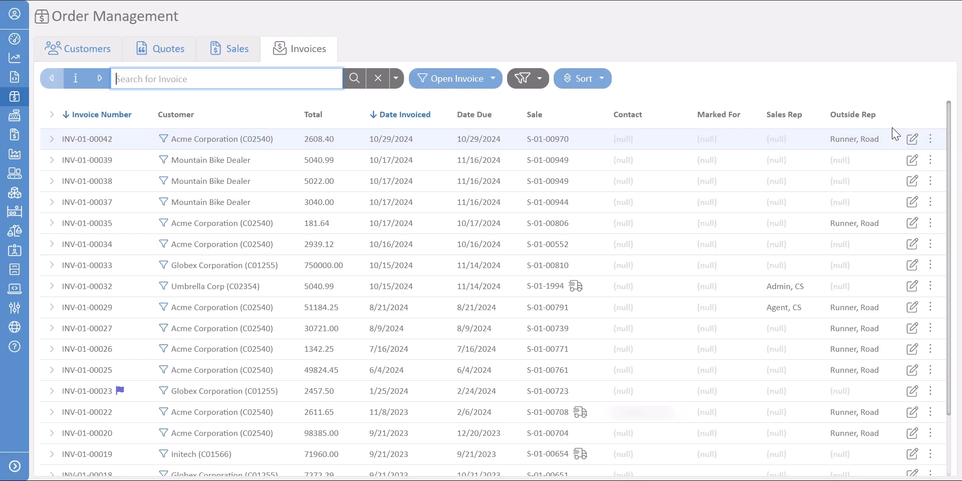
- Close the newest Acme Corporation invoice, converting it to Closed Invoice, and leave its details
click(931, 139)
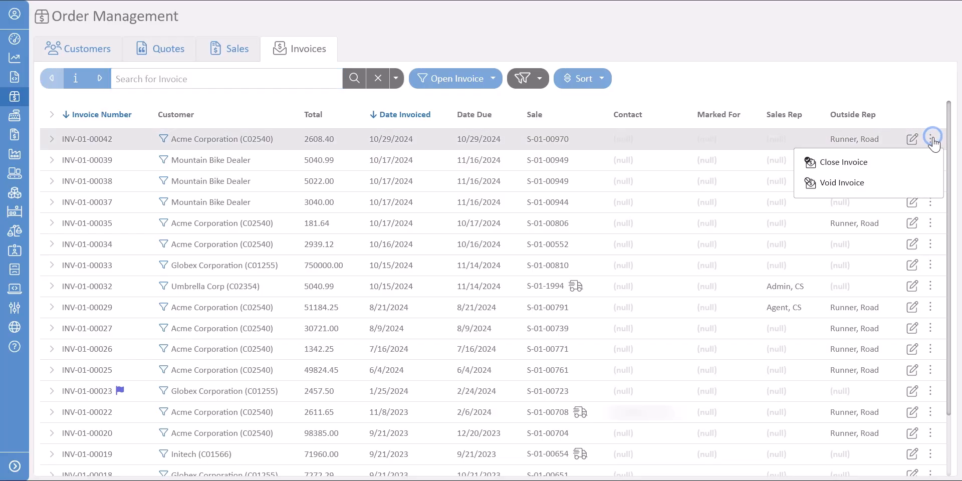
click(877, 168)
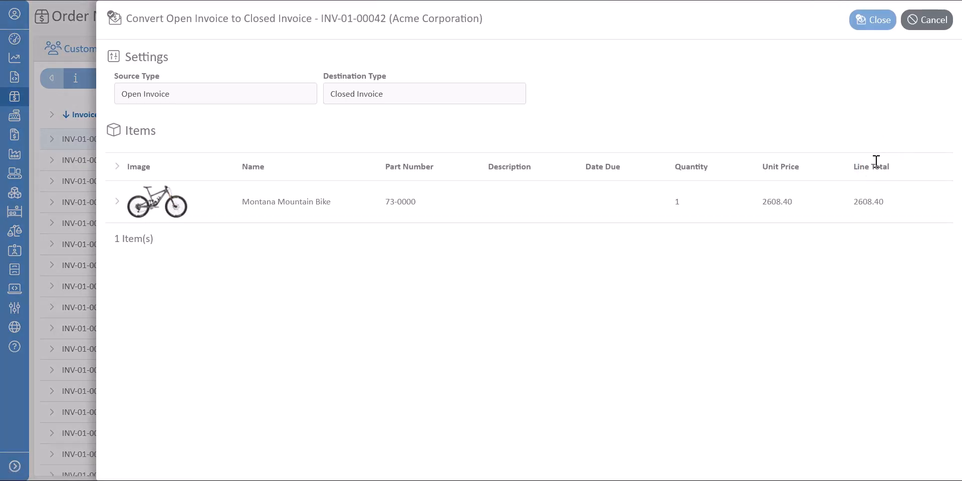
click(873, 22)
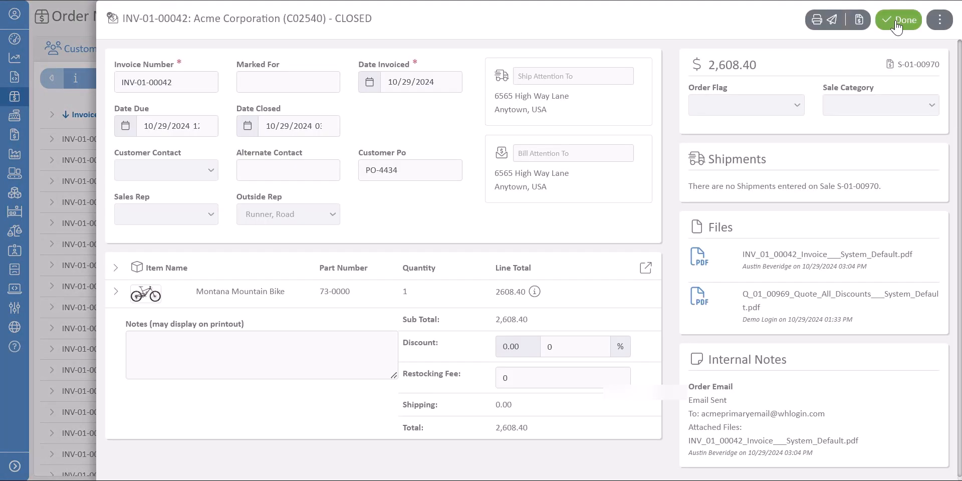
click(896, 20)
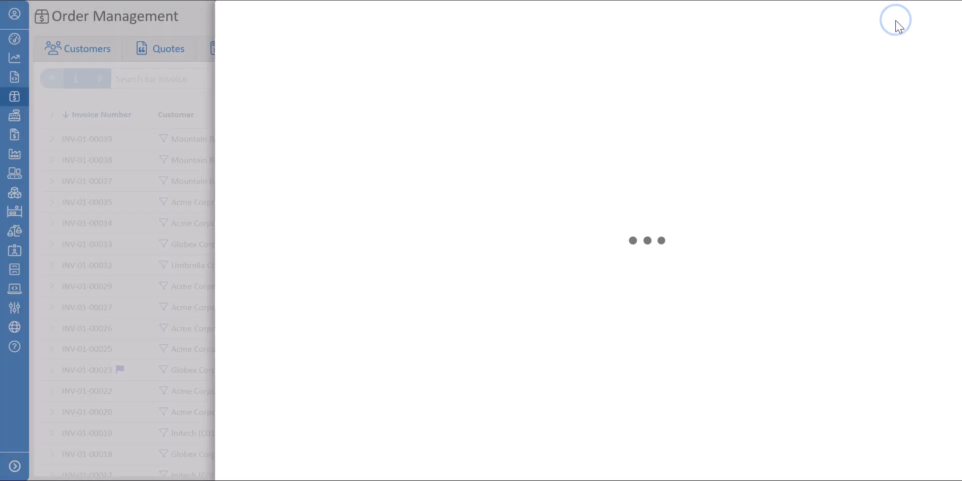